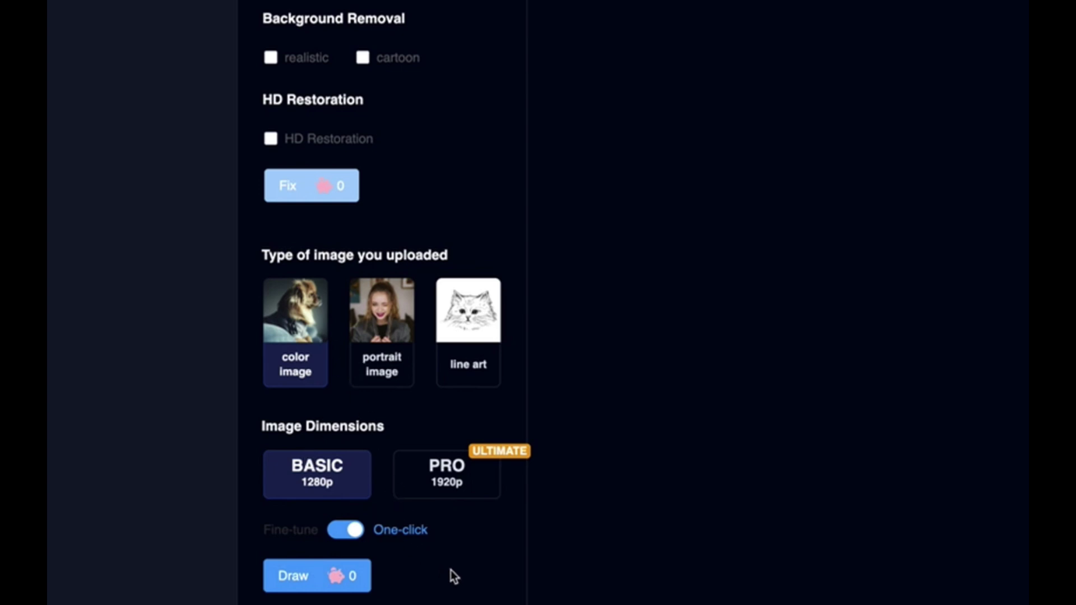
# Run Draw on the uploaded woman-and-dragon image to produce four grayscale depth maps.
pyautogui.click(300, 581)
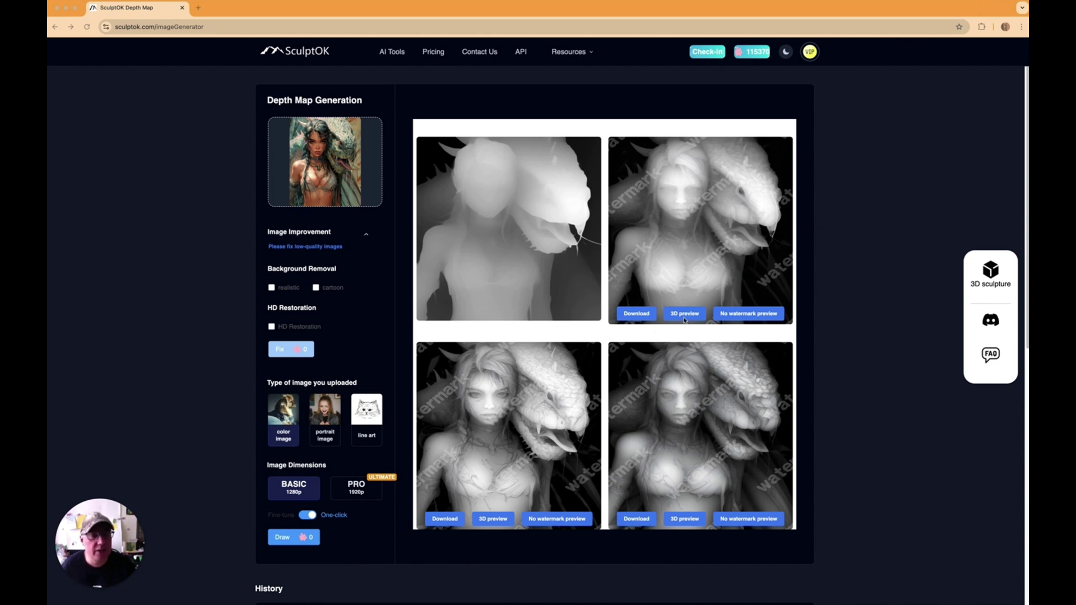
# Open the top-right depth map as a 3D relief preview and turn it to face front.
pyautogui.click(684, 314)
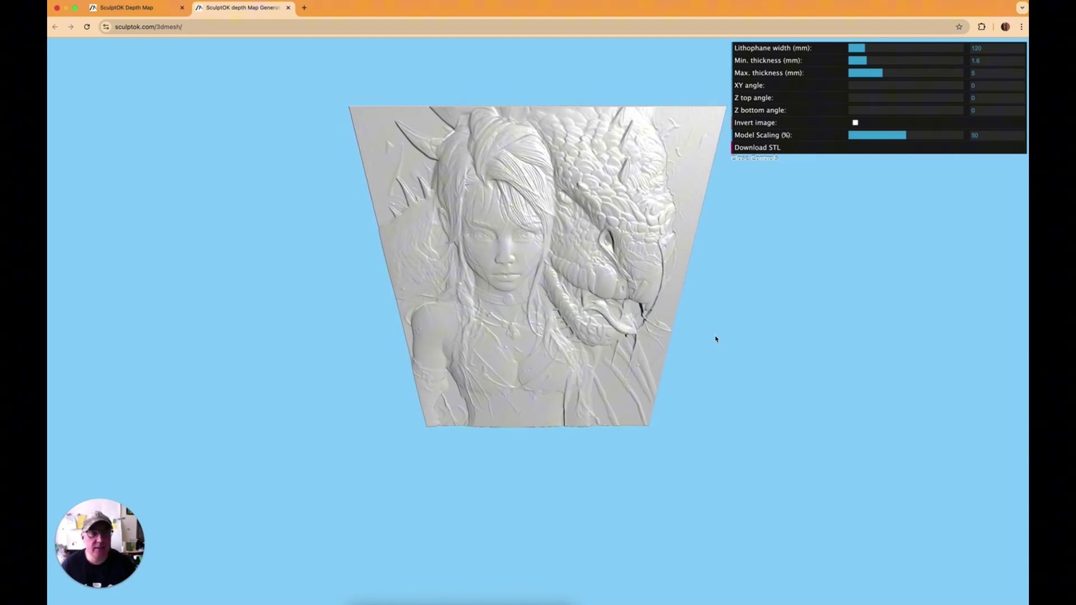
pyautogui.moveTo(710, 331); pyautogui.dragTo(716, 291)
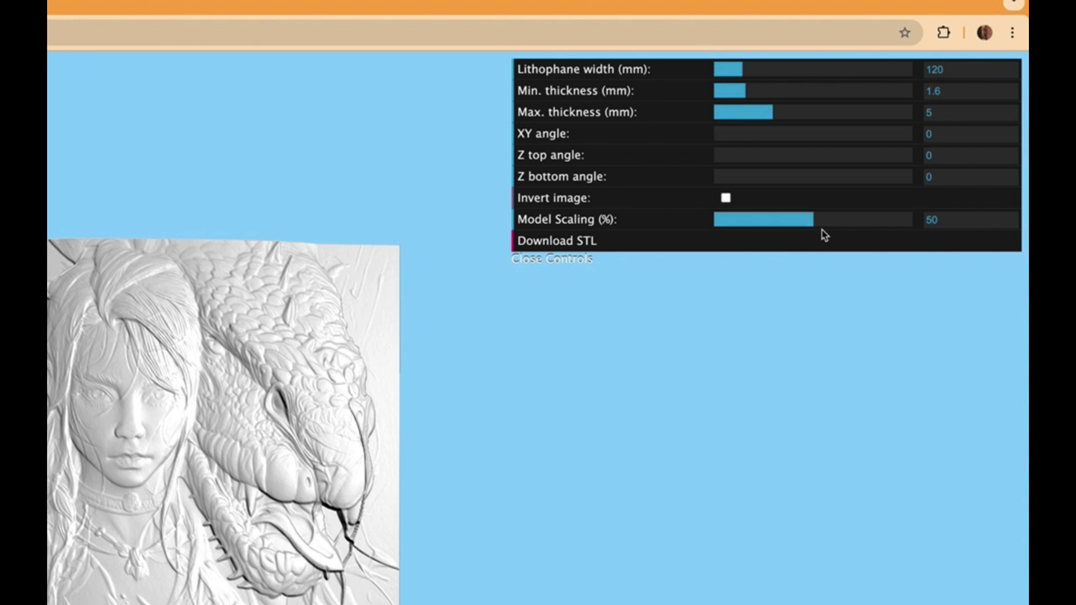
# Set model scaling to 100% and maximum thickness to 7 mm, then inspect the relief from the side.
pyautogui.moveTo(810, 221); pyautogui.dragTo(927, 220)
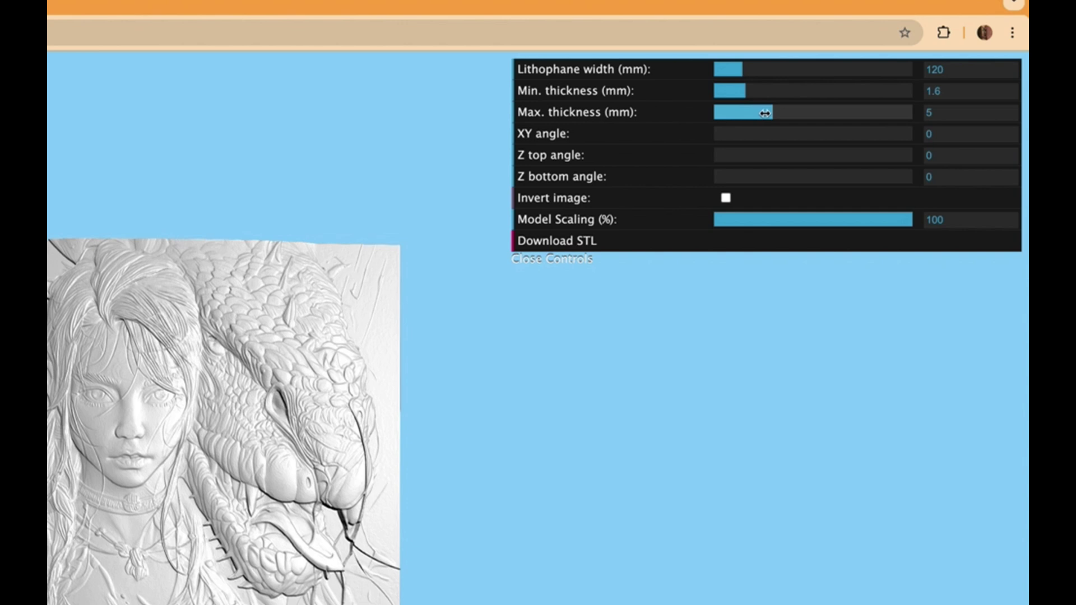
pyautogui.moveTo(766, 113); pyautogui.dragTo(799, 114)
pyautogui.scroll(3, 473, 478)
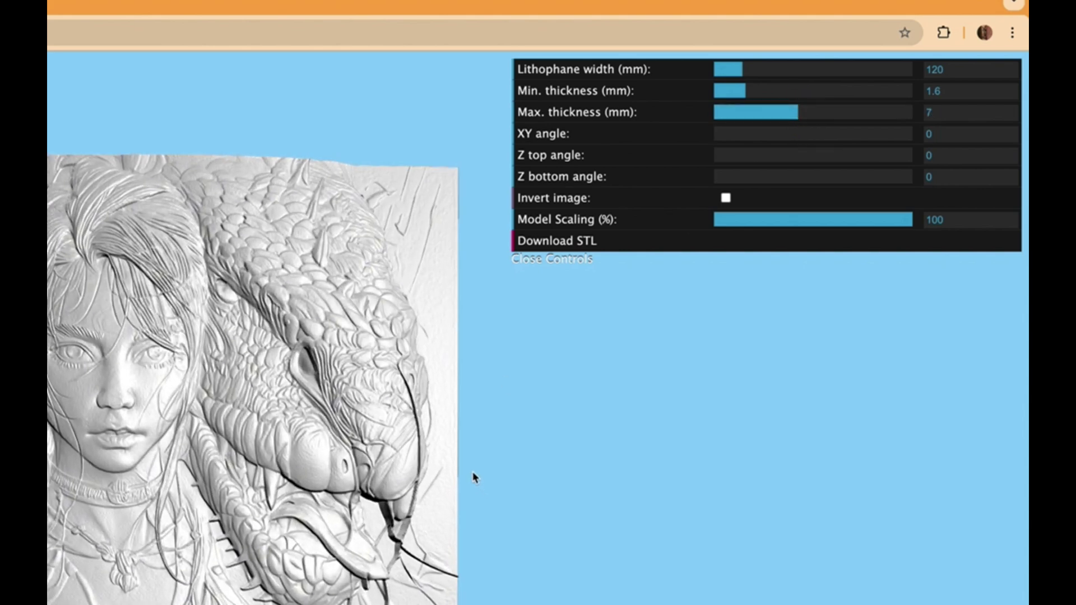
pyautogui.scroll(2, 474, 473)
pyautogui.moveTo(540, 451)
pyautogui.mouseDown()
pyautogui.moveTo(464, 444)
pyautogui.moveTo(304, 461)
pyautogui.moveTo(295, 602)
pyautogui.moveTo(372, 589)
pyautogui.moveTo(742, 463)
pyautogui.moveTo(523, 439)
pyautogui.moveTo(550, 451)
pyautogui.moveTo(548, 464)
pyautogui.mouseUp()
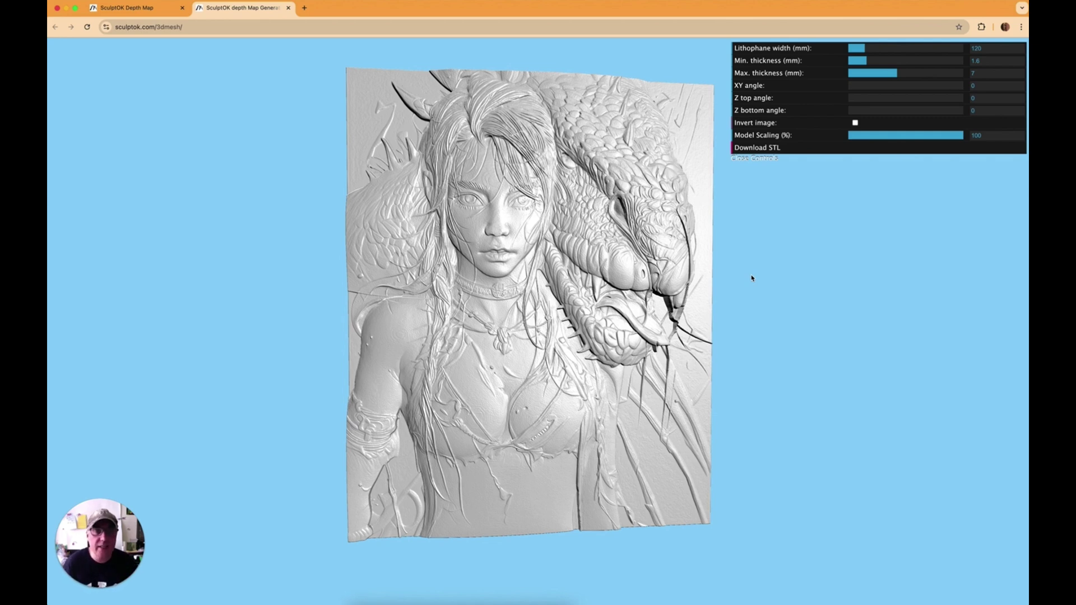
# Orbit the relief edge-on and back to front, then return to the depth map results tab.
pyautogui.moveTo(792, 305); pyautogui.dragTo(764, 307)
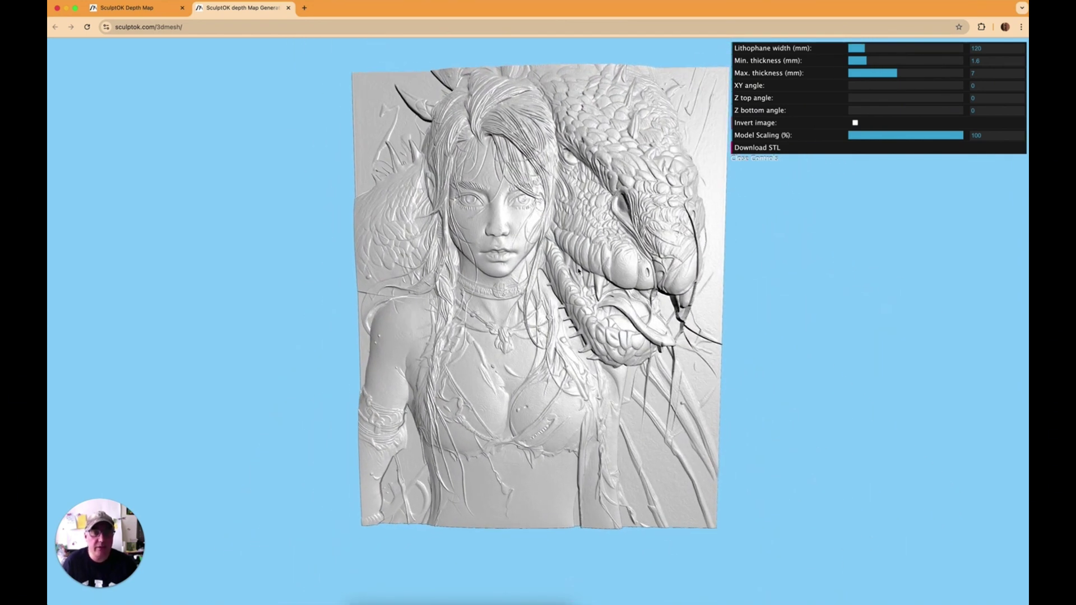
pyautogui.moveTo(595, 282); pyautogui.dragTo(598, 282)
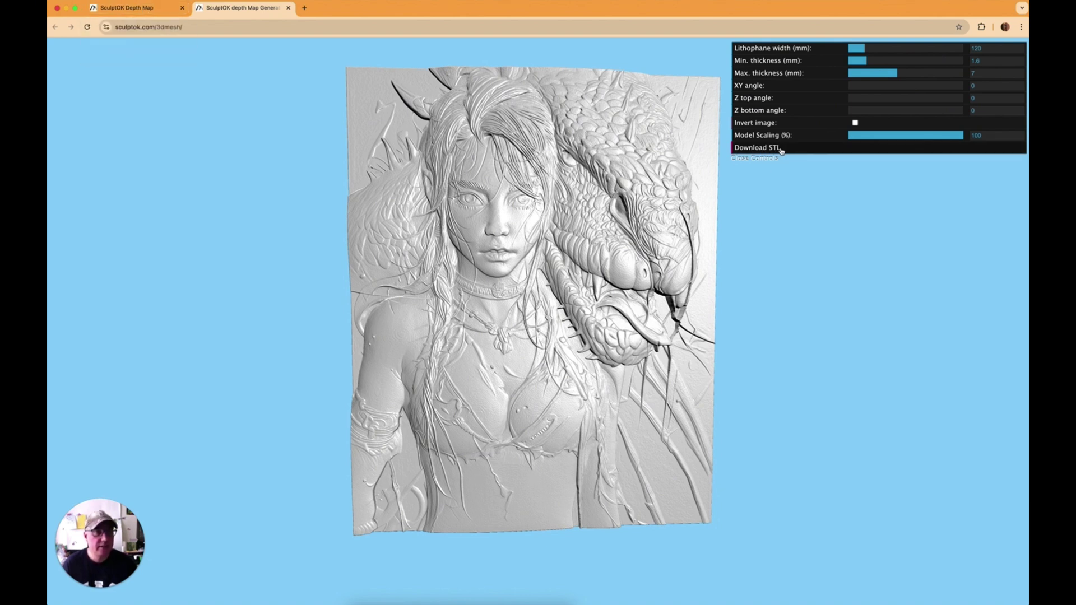
pyautogui.click(153, 8)
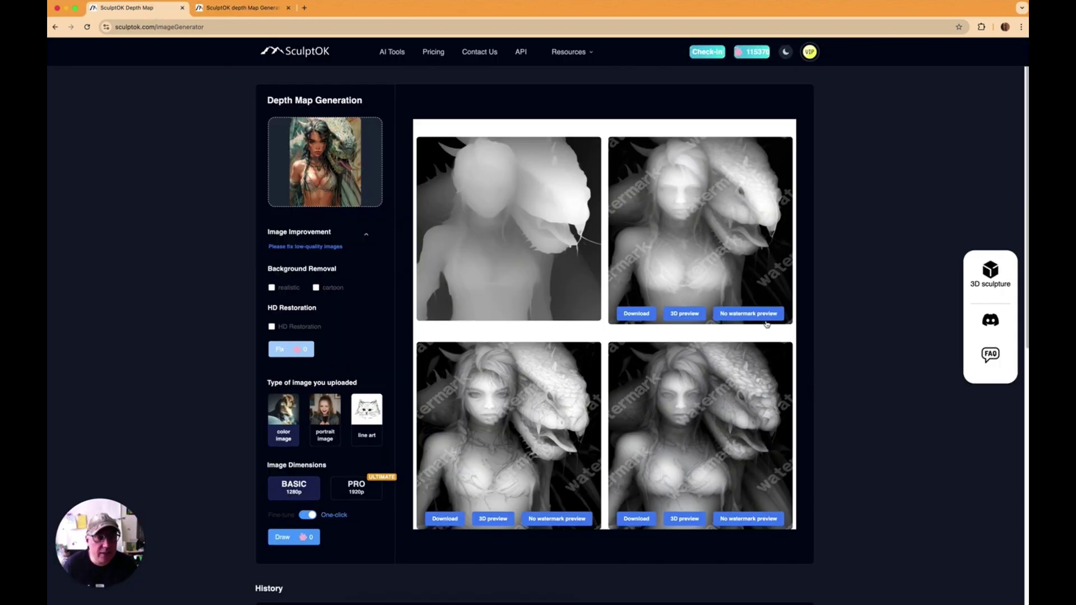
# Open a relief preview of the bottom-left depth map at 100% scaling and 7 mm maximum thickness.
pyautogui.click(501, 518)
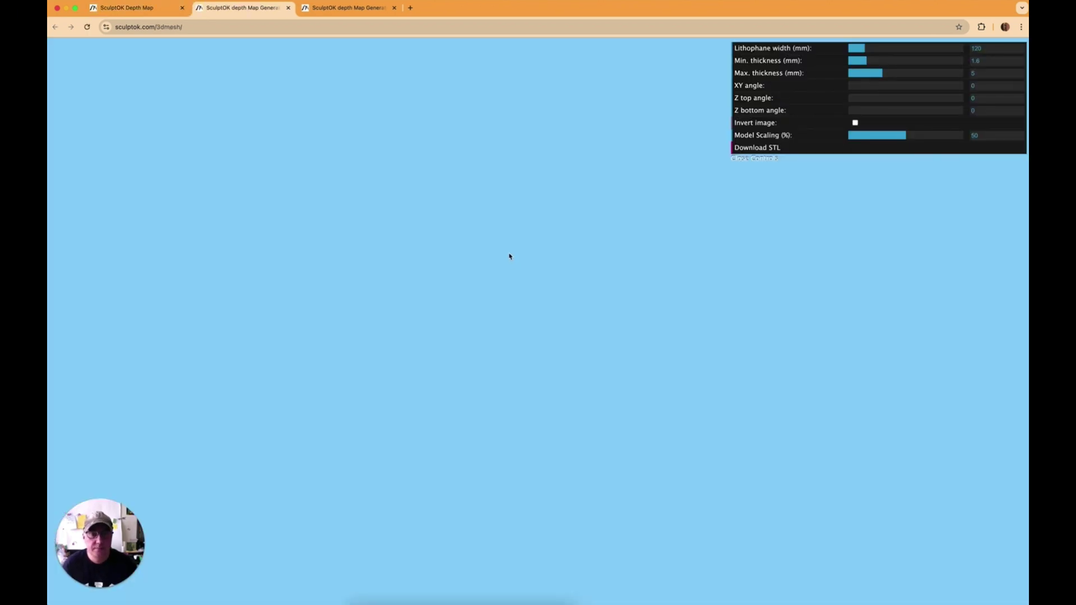
pyautogui.moveTo(560, 252)
pyautogui.mouseDown()
pyautogui.moveTo(574, 251)
pyautogui.moveTo(572, 223)
pyautogui.moveTo(499, 379)
pyautogui.mouseUp()
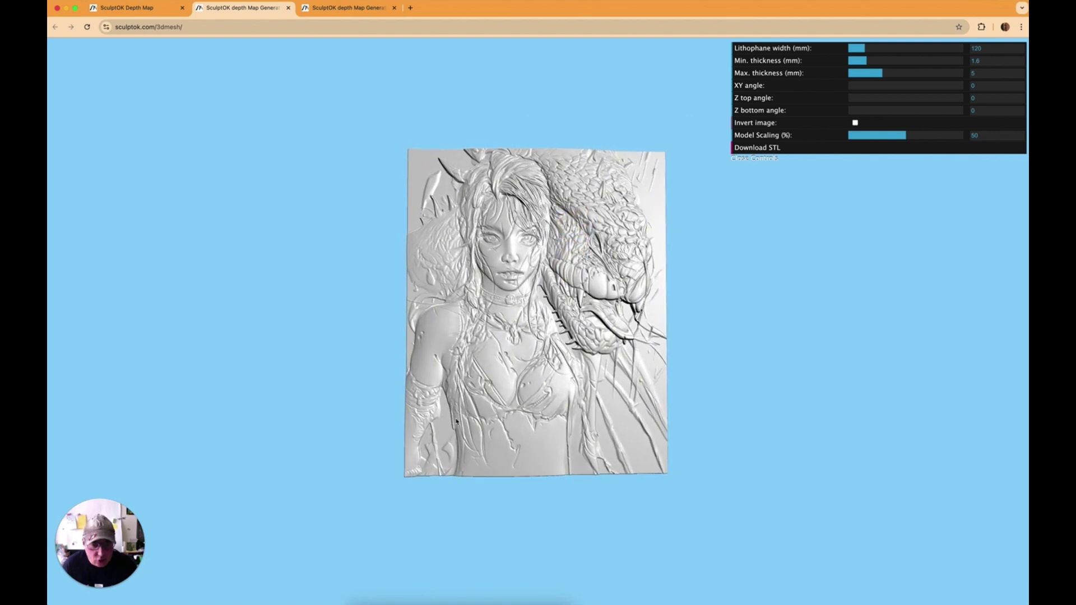
pyautogui.moveTo(937, 135); pyautogui.dragTo(977, 137)
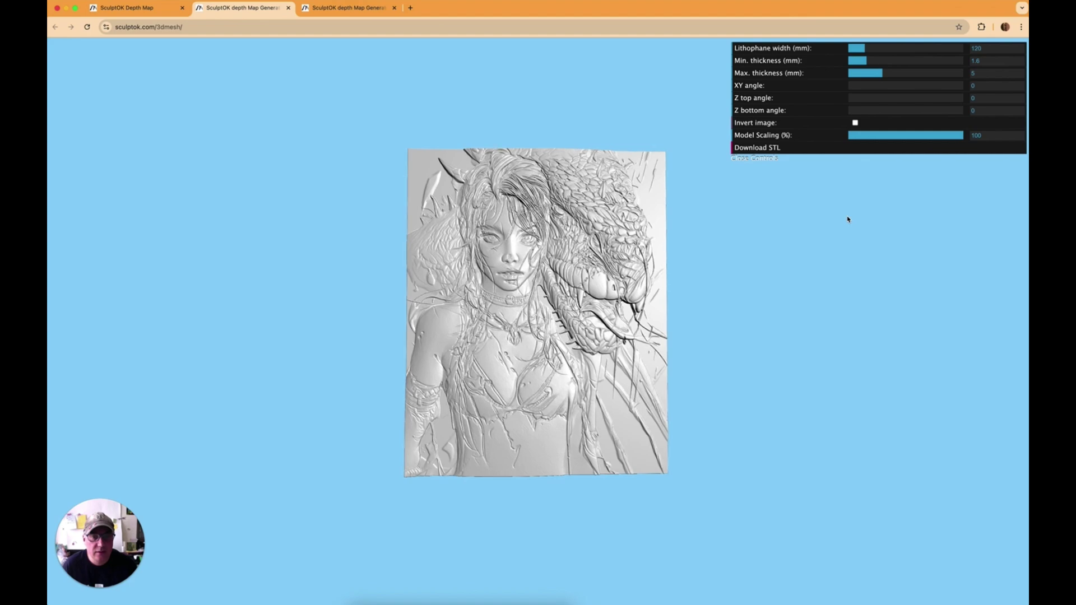
pyautogui.scroll(5, 638, 227)
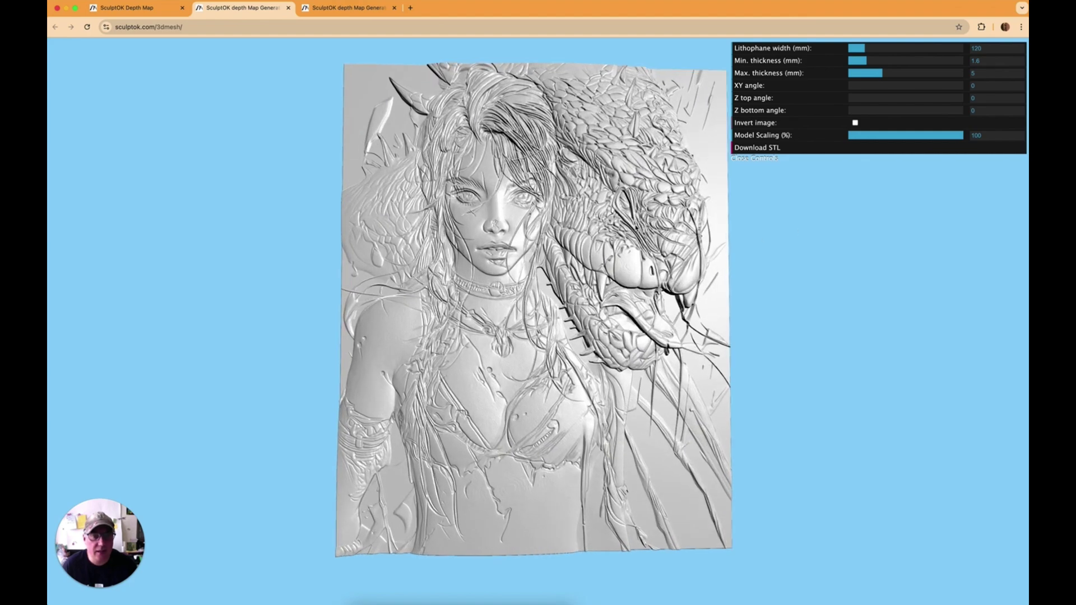
pyautogui.moveTo(582, 260); pyautogui.dragTo(562, 288)
pyautogui.moveTo(879, 79); pyautogui.dragTo(897, 75)
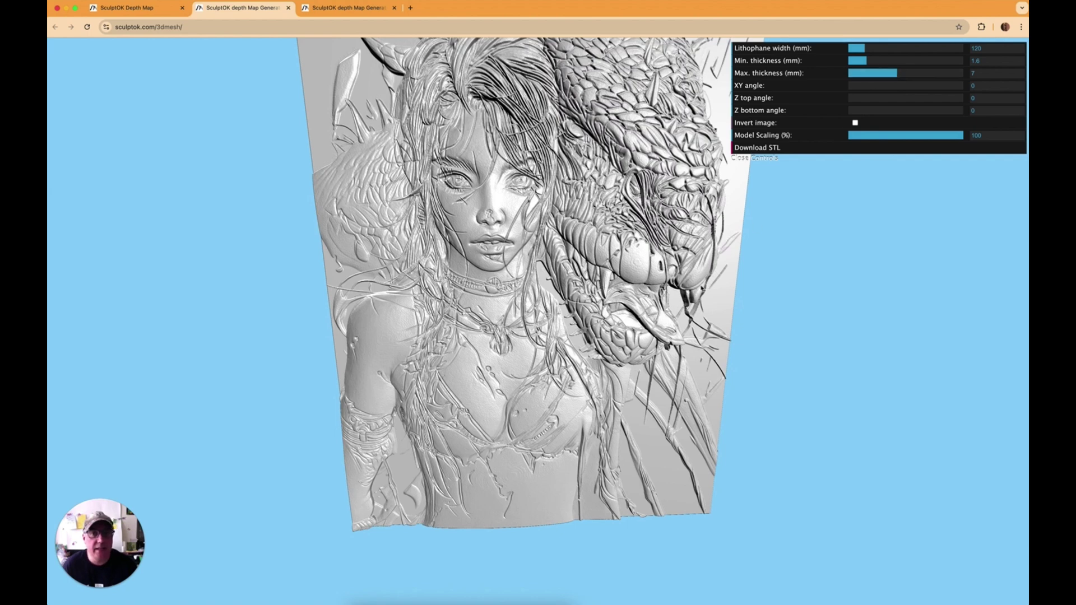
pyautogui.moveTo(694, 247); pyautogui.dragTo(692, 275)
pyautogui.scroll(-3, 686, 266)
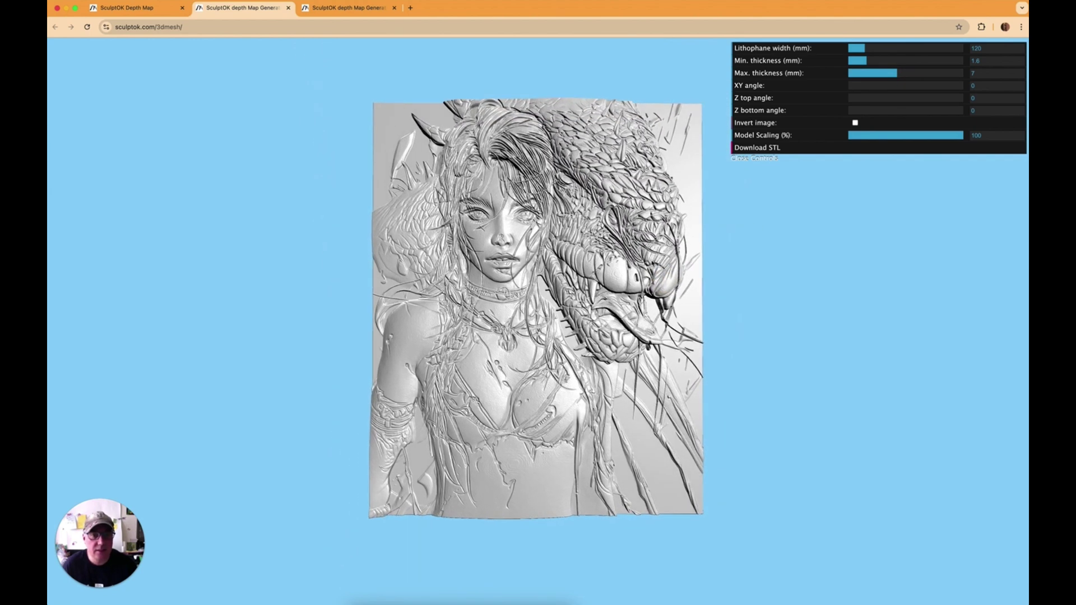
# Compare the two lithophane previews by switching between the second and third tabs.
pyautogui.click(335, 14)
pyautogui.moveTo(421, 116); pyautogui.dragTo(378, 90)
pyautogui.click(275, 12)
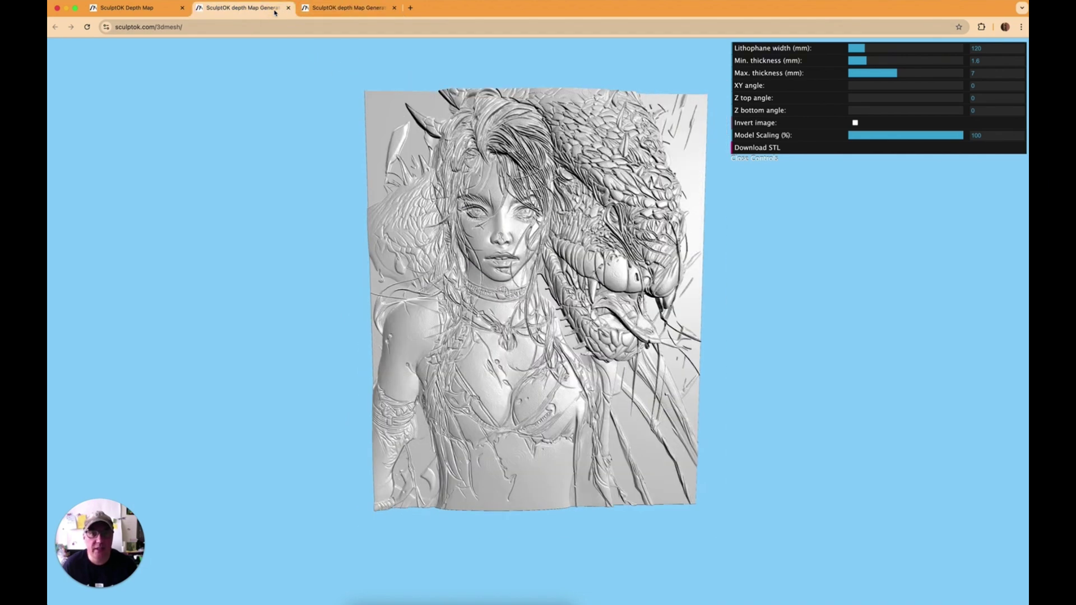
pyautogui.click(354, 11)
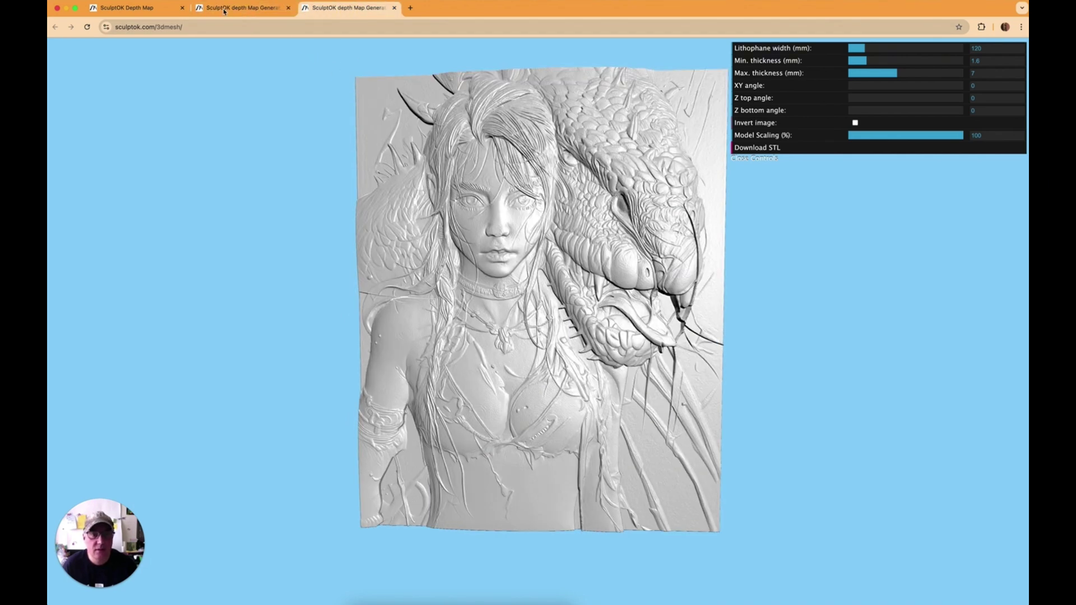
pyautogui.click(226, 11)
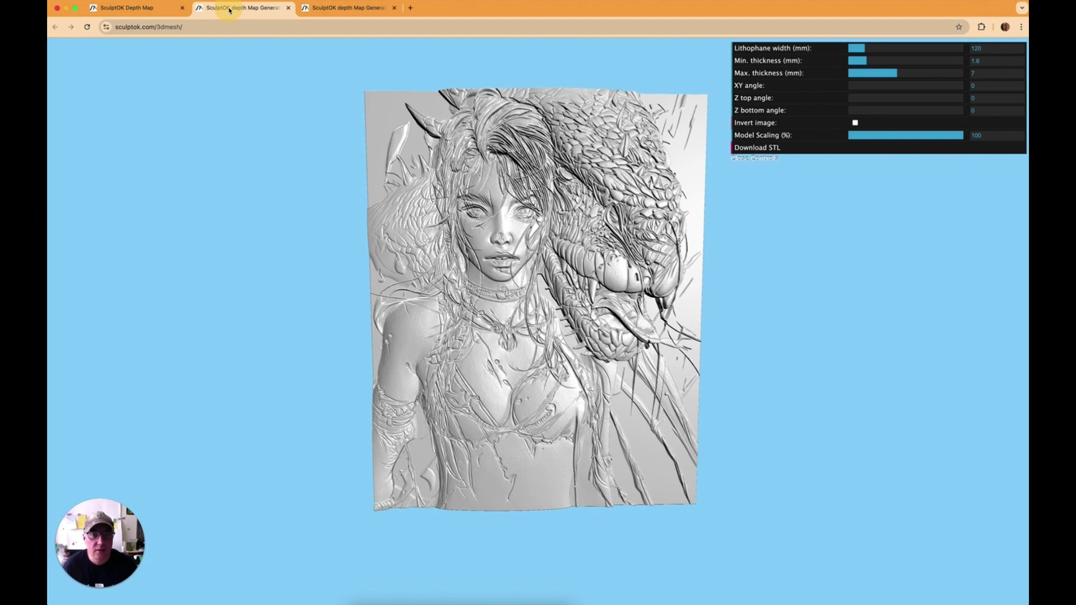
# Preview the bottom-right depth map as a relief at 100% scaling and 7 mm maximum thickness.
pyautogui.click(151, 10)
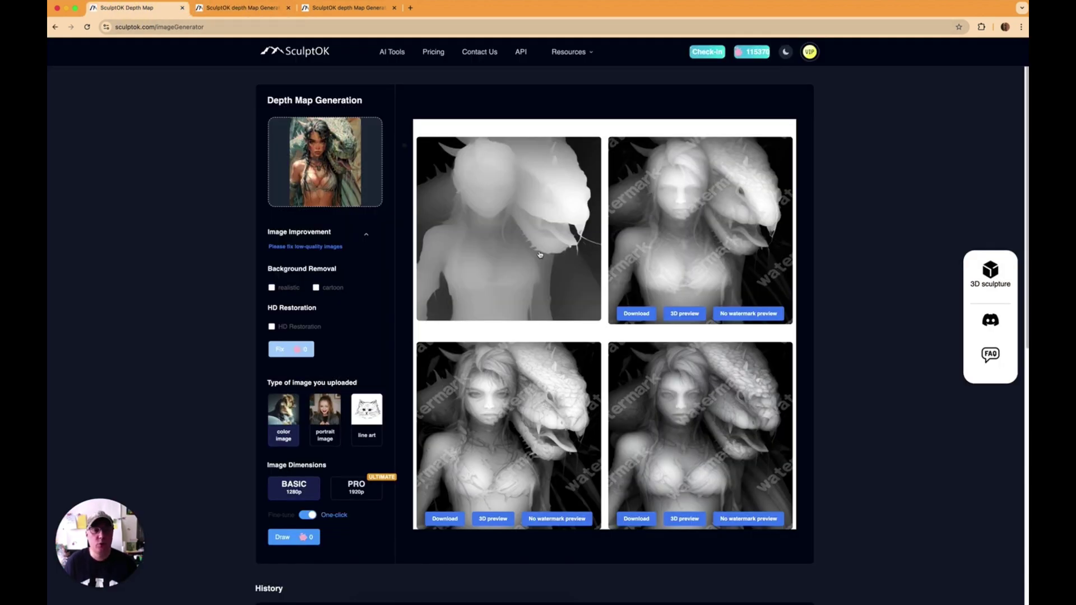
pyautogui.click(681, 519)
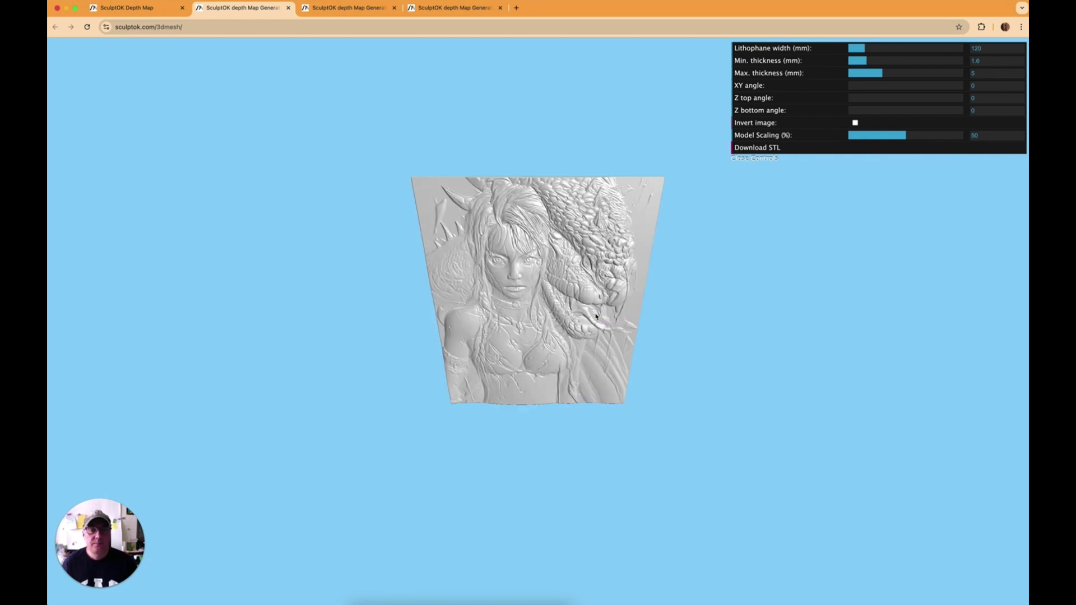
pyautogui.click(602, 282)
pyautogui.moveTo(603, 282); pyautogui.dragTo(607, 281)
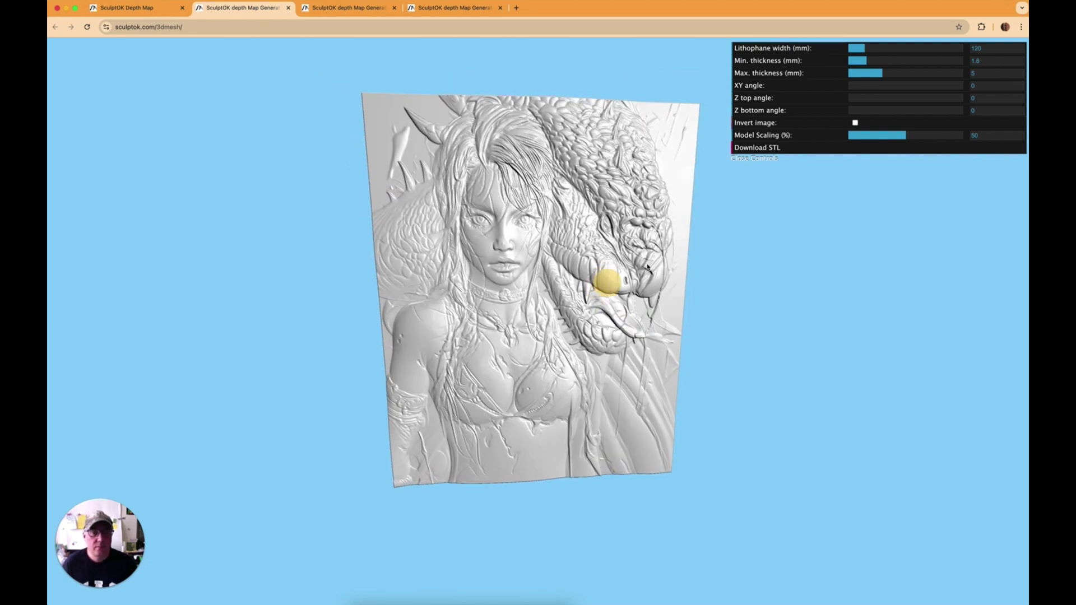
pyautogui.moveTo(906, 136); pyautogui.dragTo(985, 145)
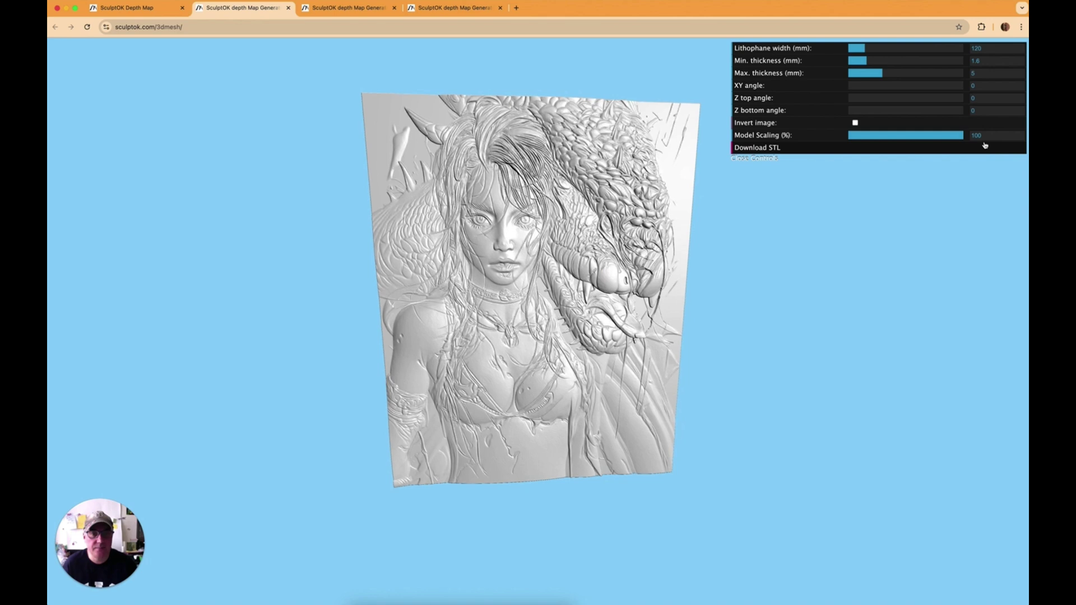
pyautogui.moveTo(780, 294); pyautogui.dragTo(719, 315)
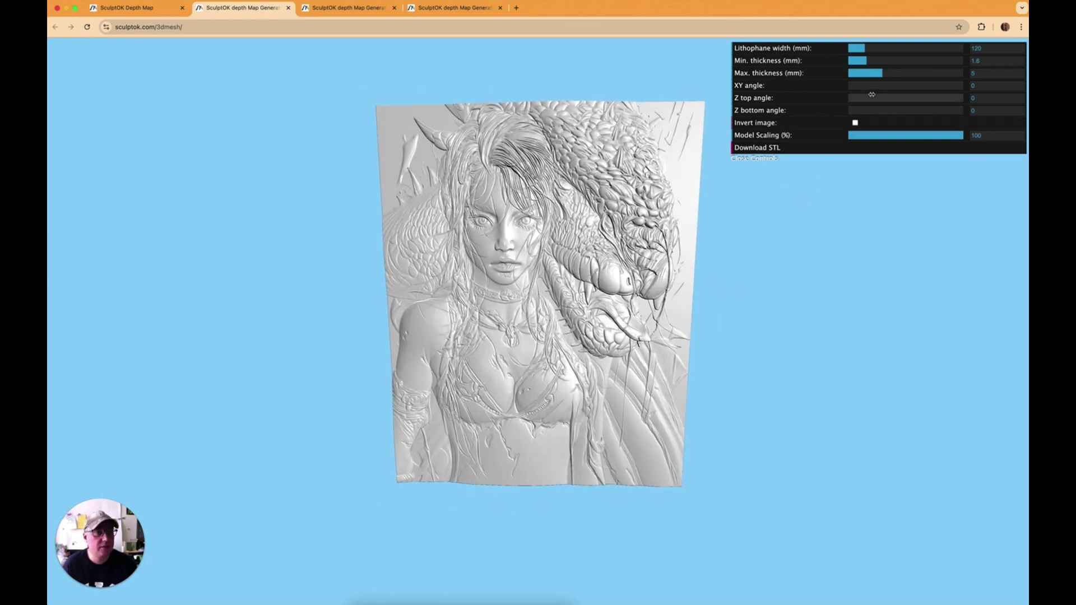
pyautogui.moveTo(888, 73); pyautogui.dragTo(896, 73)
pyautogui.moveTo(626, 308); pyautogui.dragTo(652, 91)
pyautogui.moveTo(572, 319); pyautogui.dragTo(526, 152)
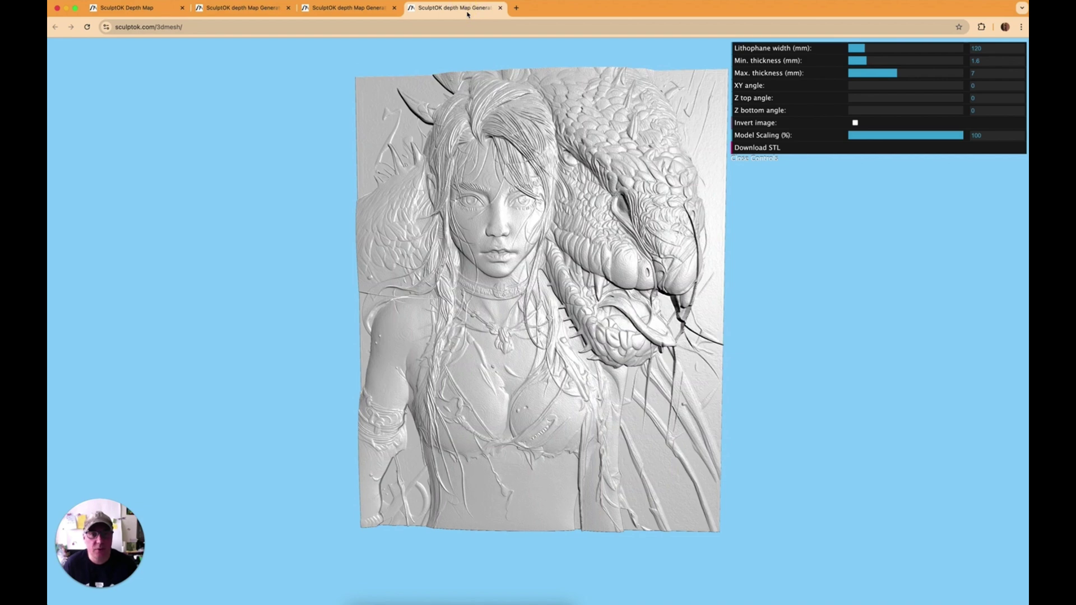
# Compare the reliefs in the second, third and fourth tabs, then return to the depth map results.
pyautogui.click(344, 11)
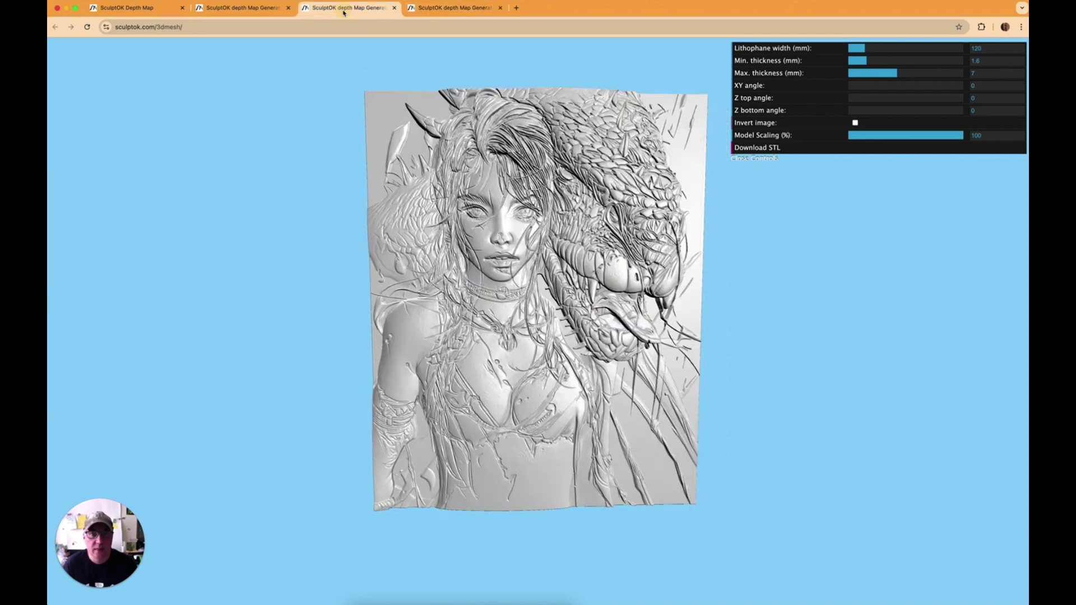
pyautogui.click(257, 12)
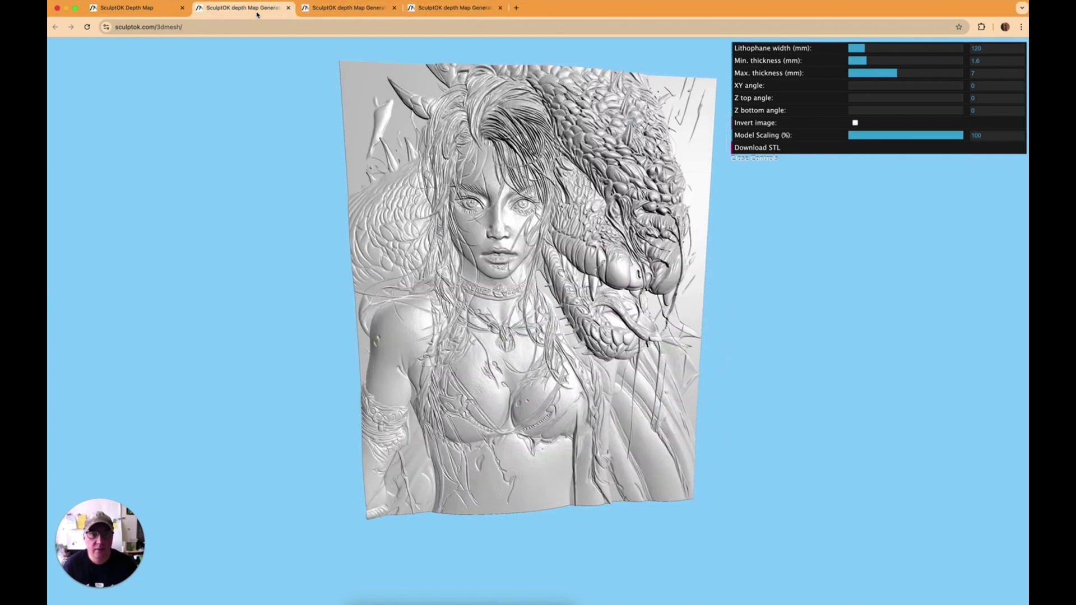
pyautogui.click(439, 10)
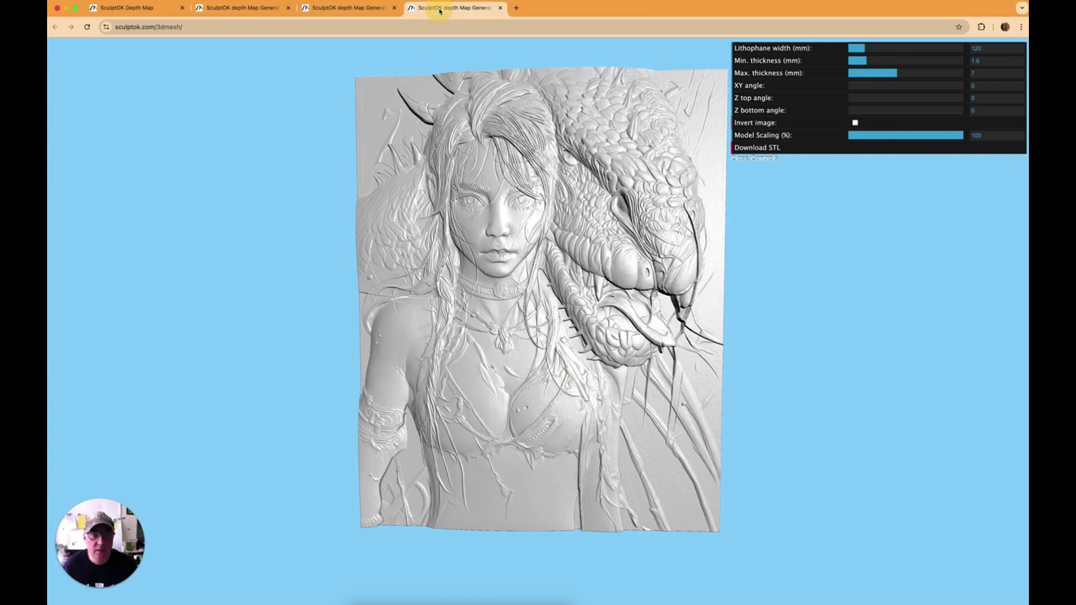
pyautogui.click(273, 12)
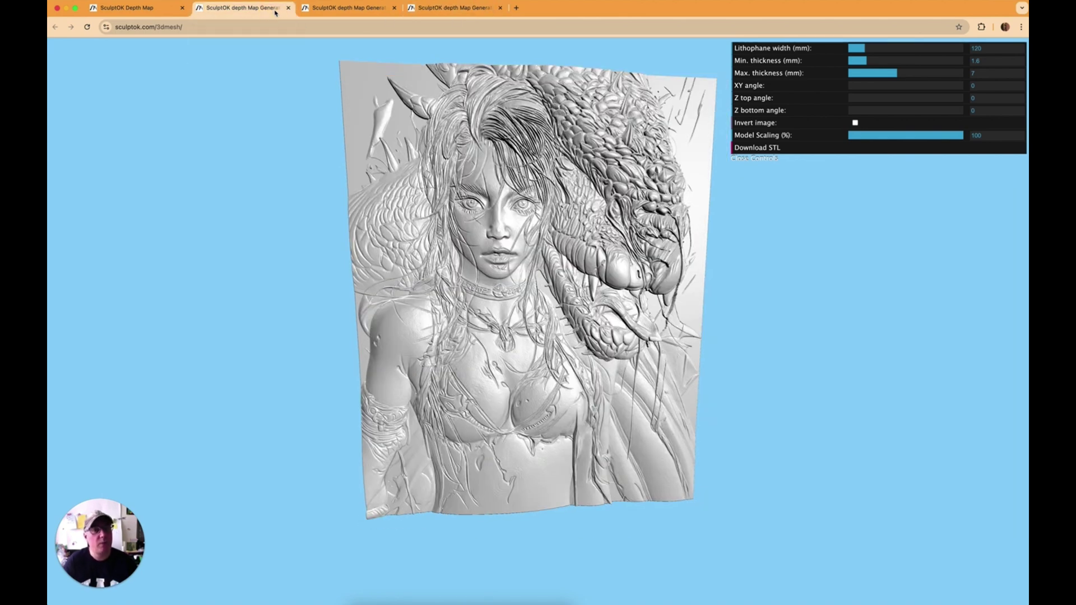
pyautogui.moveTo(493, 192); pyautogui.dragTo(512, 228)
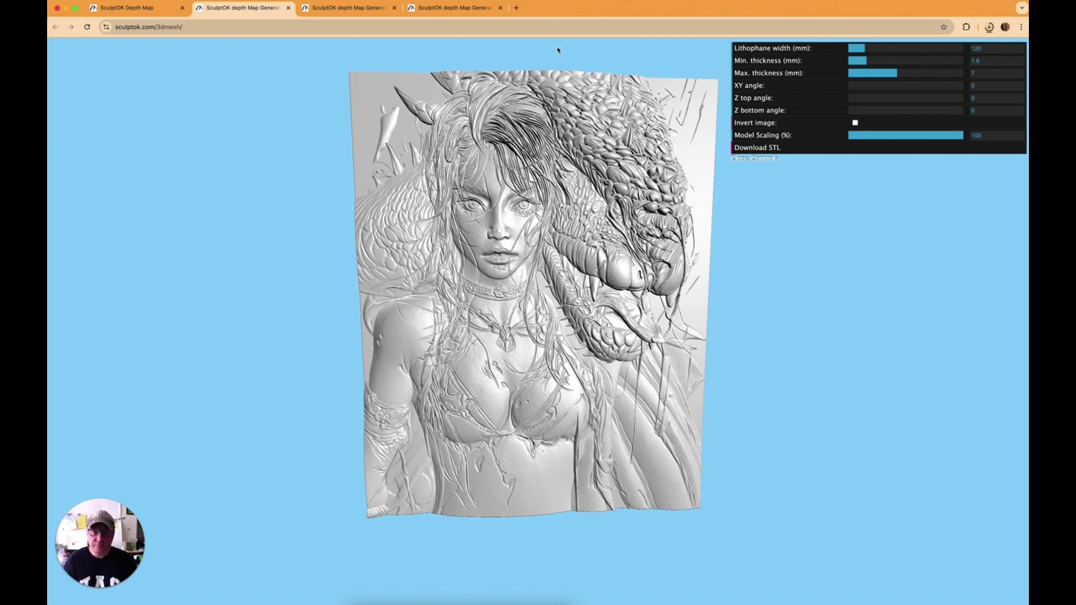
pyautogui.click(135, 9)
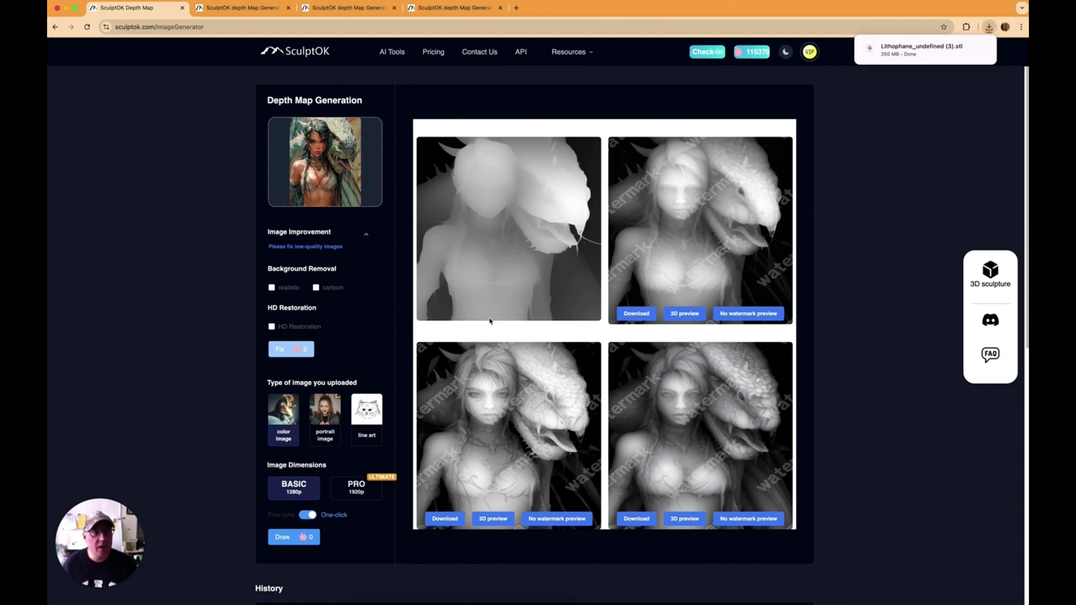
# Enlarge the bottom-left depth map and choose Brightness Adjustment from its options.
pyautogui.click(541, 381)
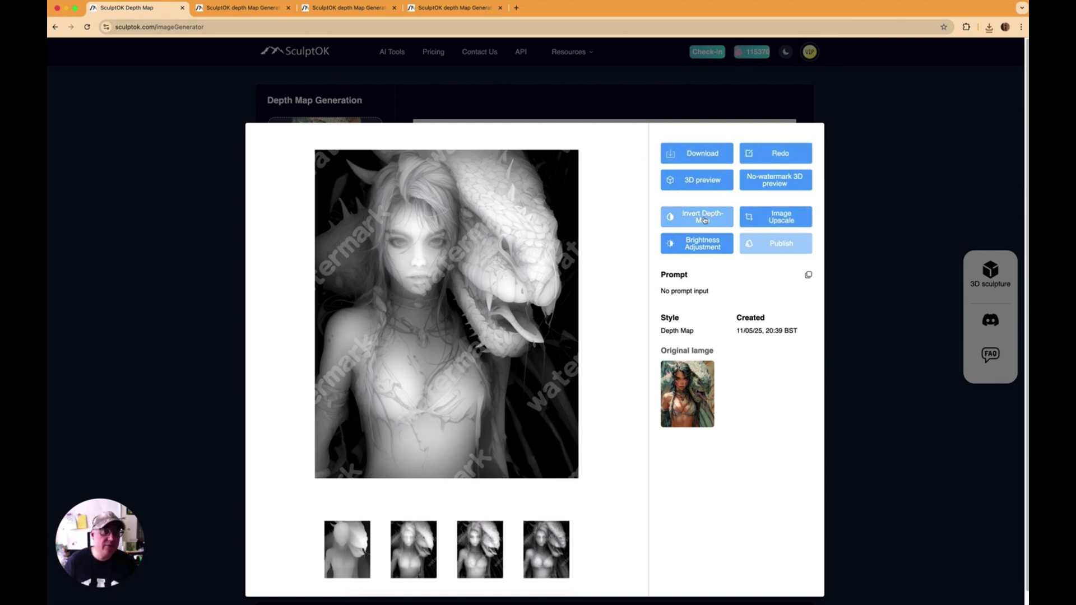
pyautogui.click(708, 244)
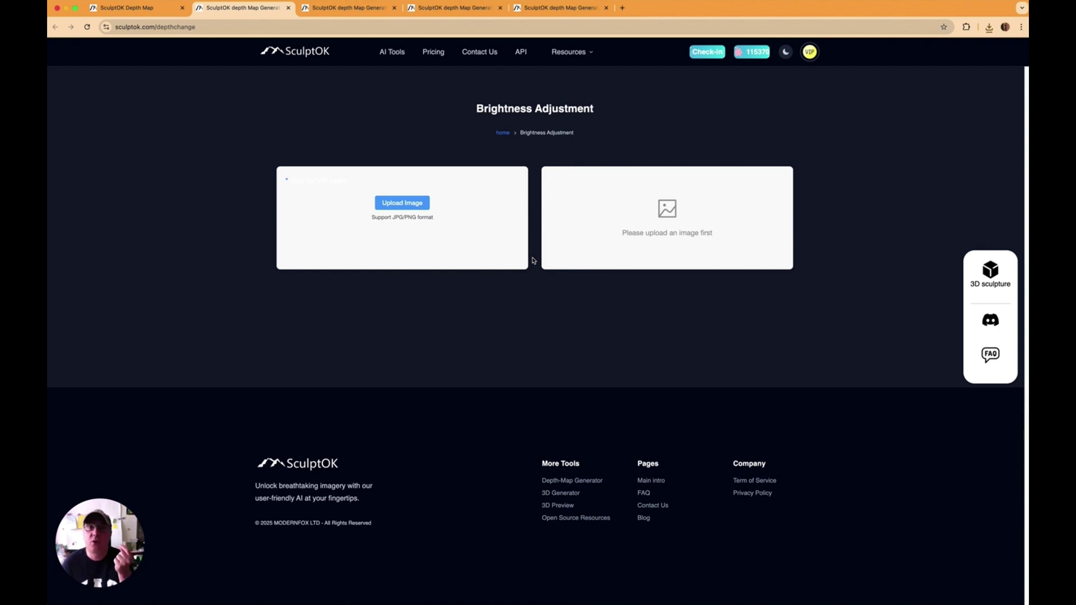
# Return to the SculptOK home page with the logo in the top navigation bar.
pyautogui.click(290, 56)
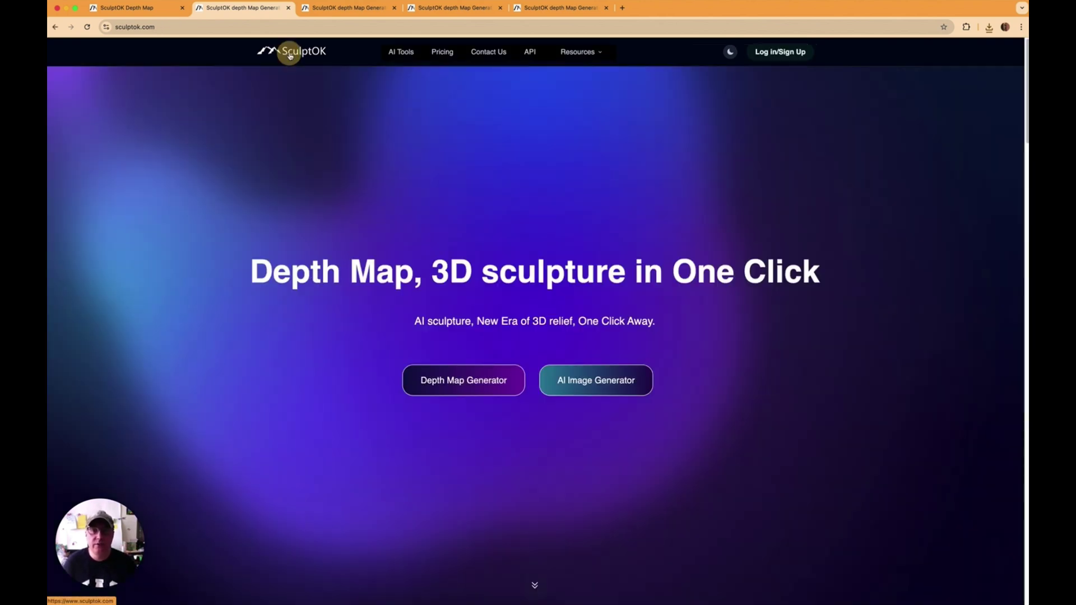